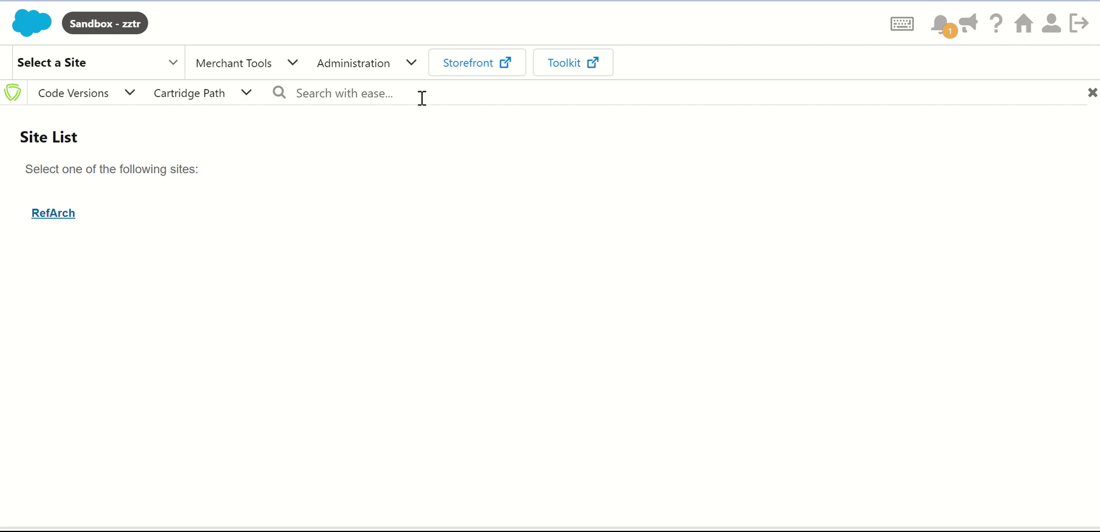
# Open Site Import & Export under Site Development and choose the Storefront Reference Architecture Demo Sites for import
pyautogui.click(410, 64)
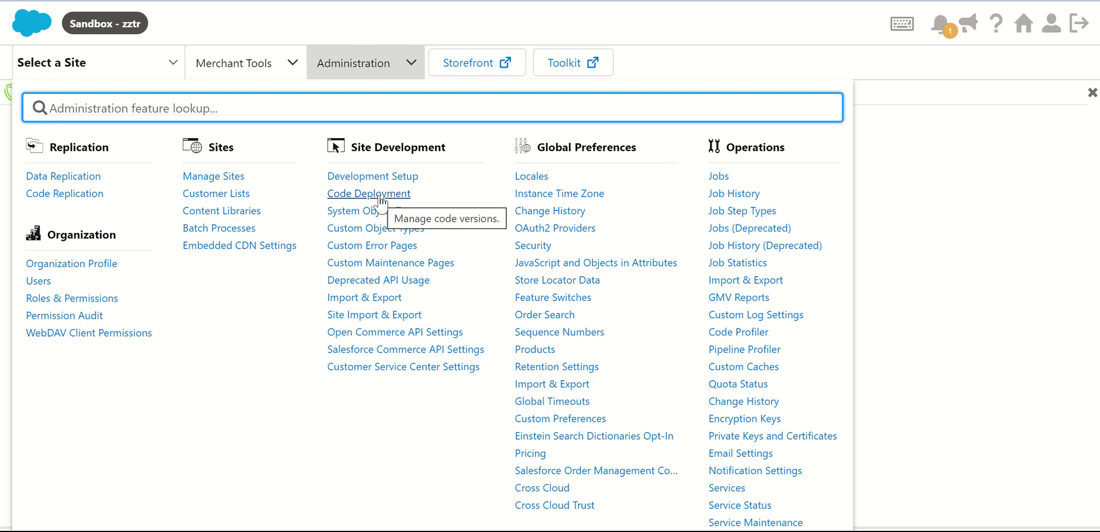
pyautogui.click(381, 316)
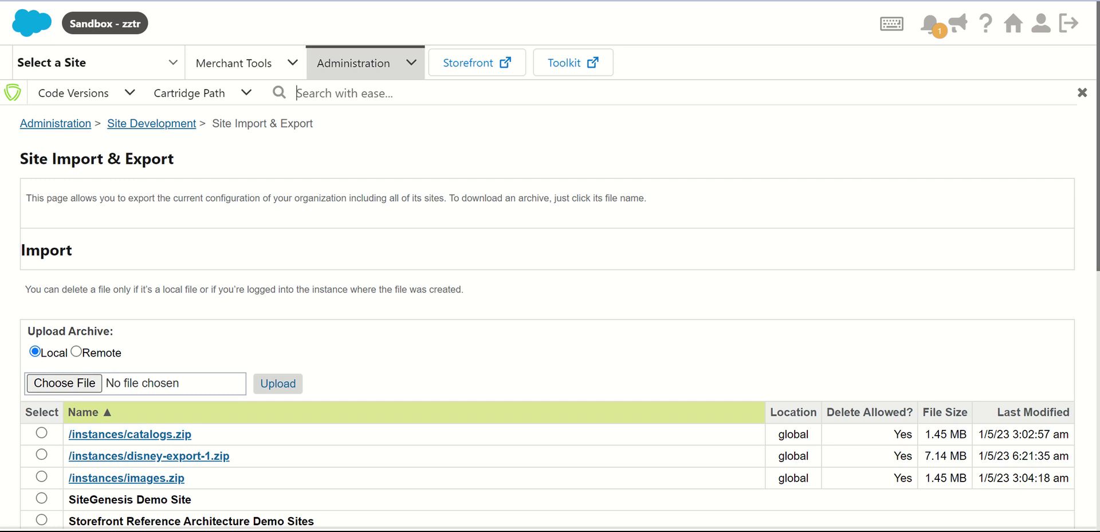
pyautogui.scroll(-4, 332, 200)
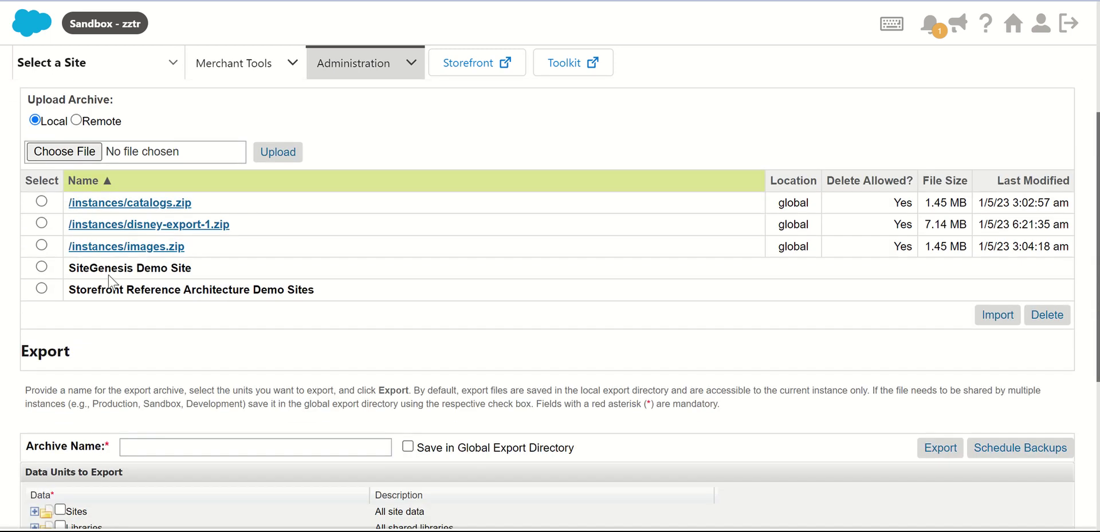
pyautogui.tripleClick(163, 272)
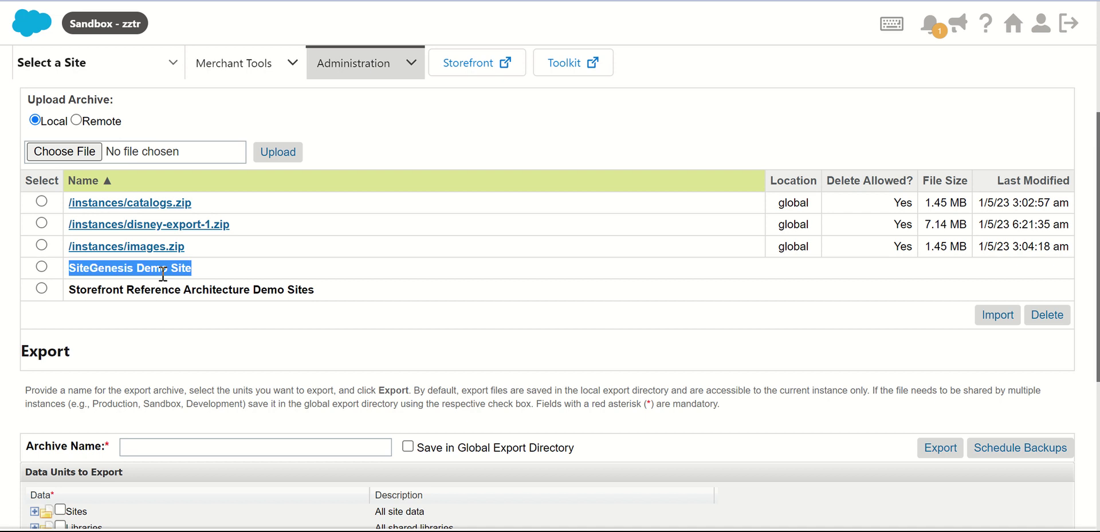
pyautogui.tripleClick(163, 271)
pyautogui.click(42, 289)
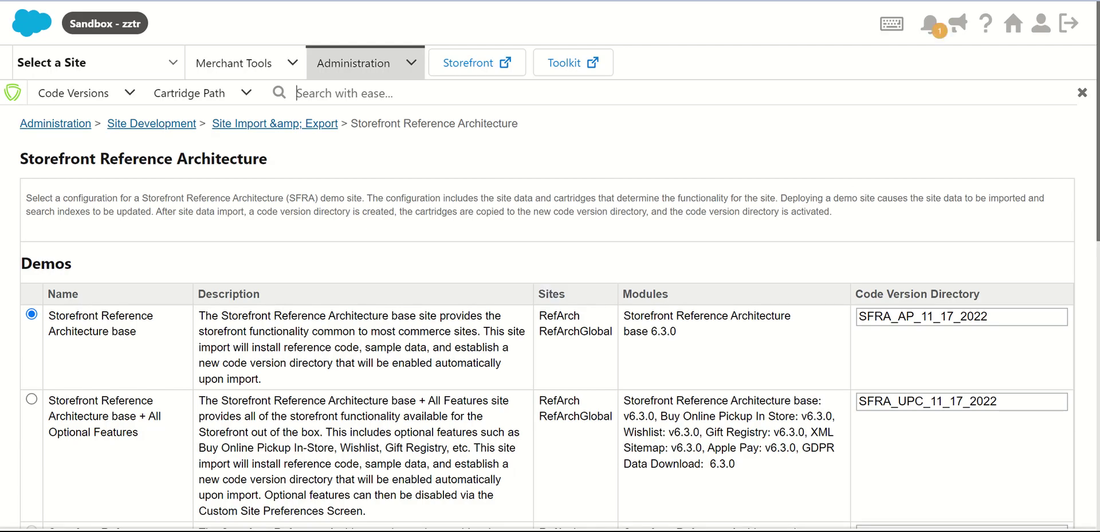
# Select the Storefront Reference Architecture base + All Optional Features demo and review the remaining demo configurations and deployment status section
pyautogui.scroll(-2, 550, 286)
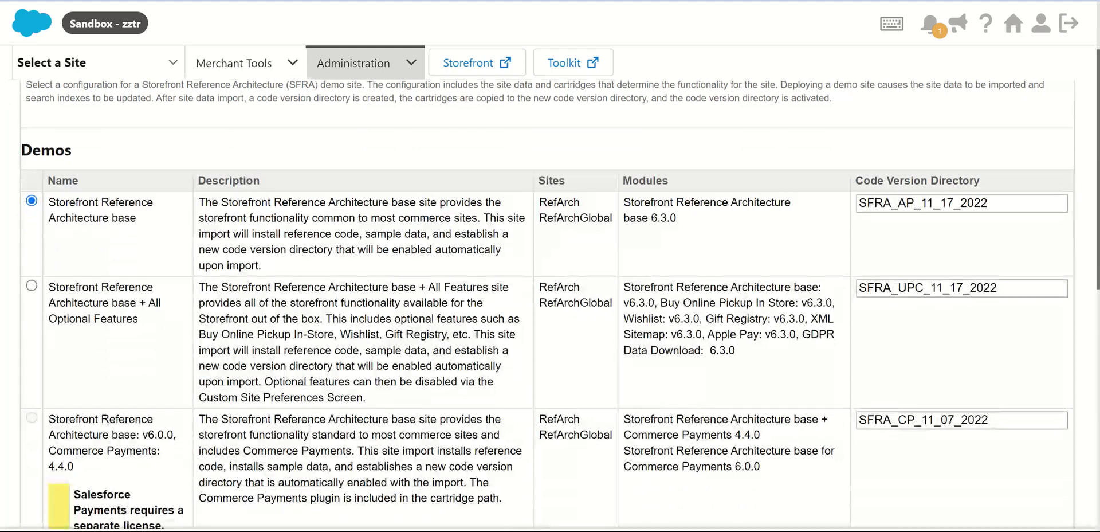
pyautogui.scroll(-1, 547, 302)
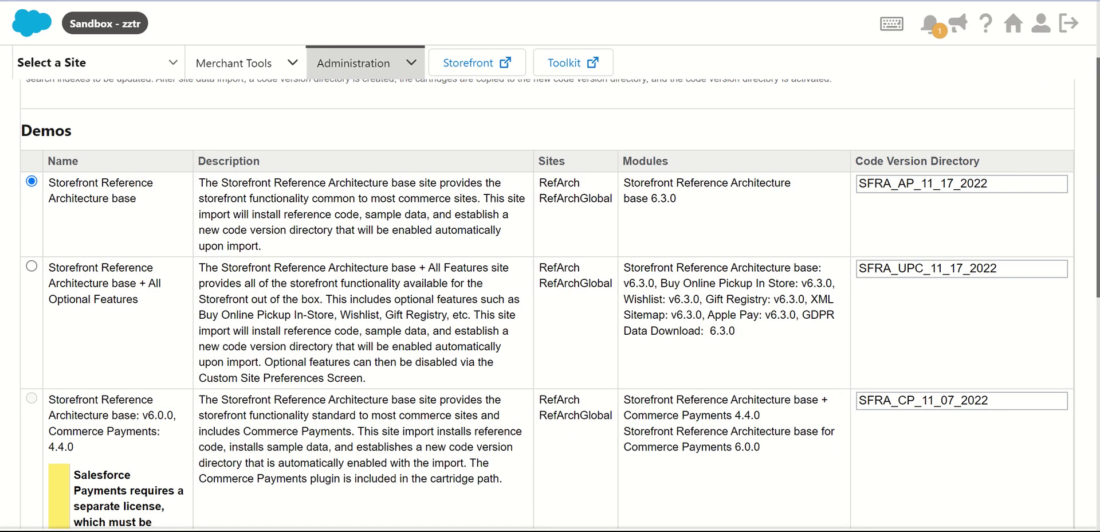
pyautogui.scroll(-1, 547, 303)
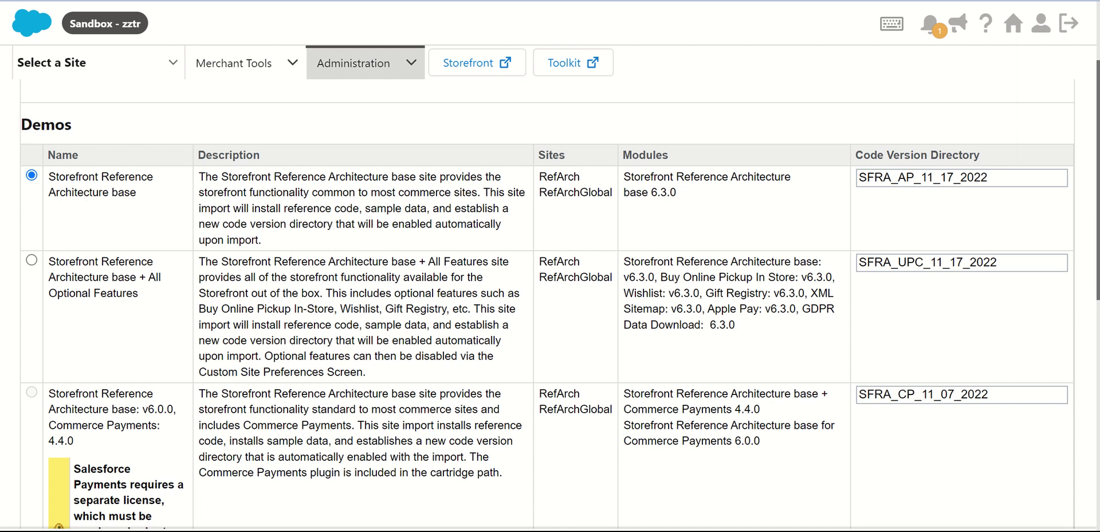
pyautogui.scroll(-1, 548, 302)
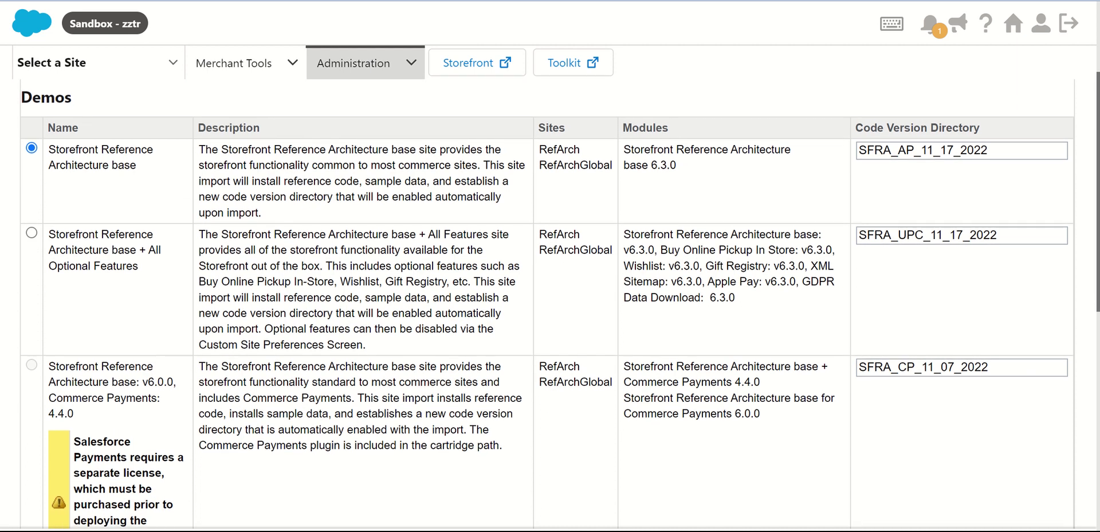
pyautogui.scroll(-1, 547, 302)
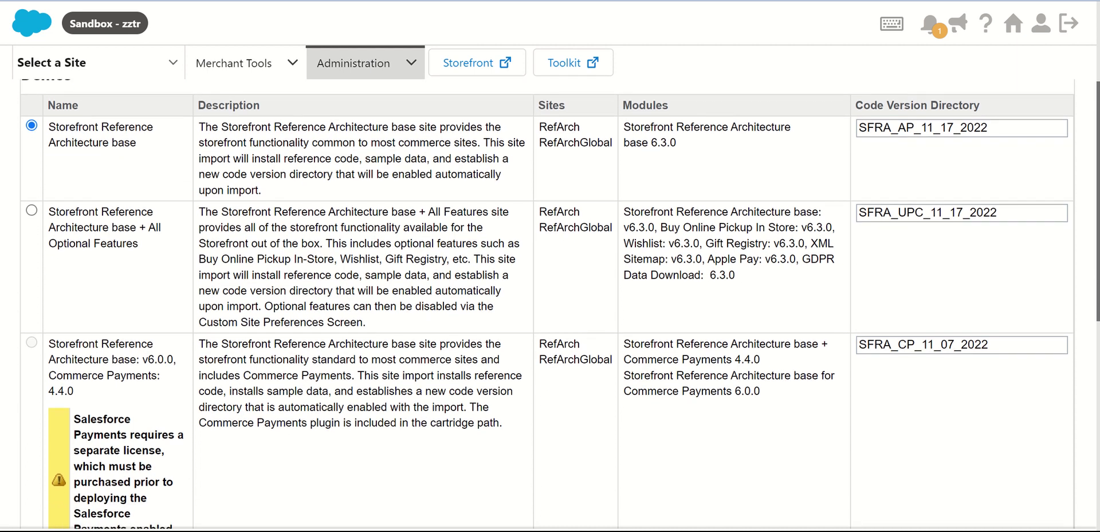
pyautogui.click(31, 210)
pyautogui.scroll(-3, 547, 304)
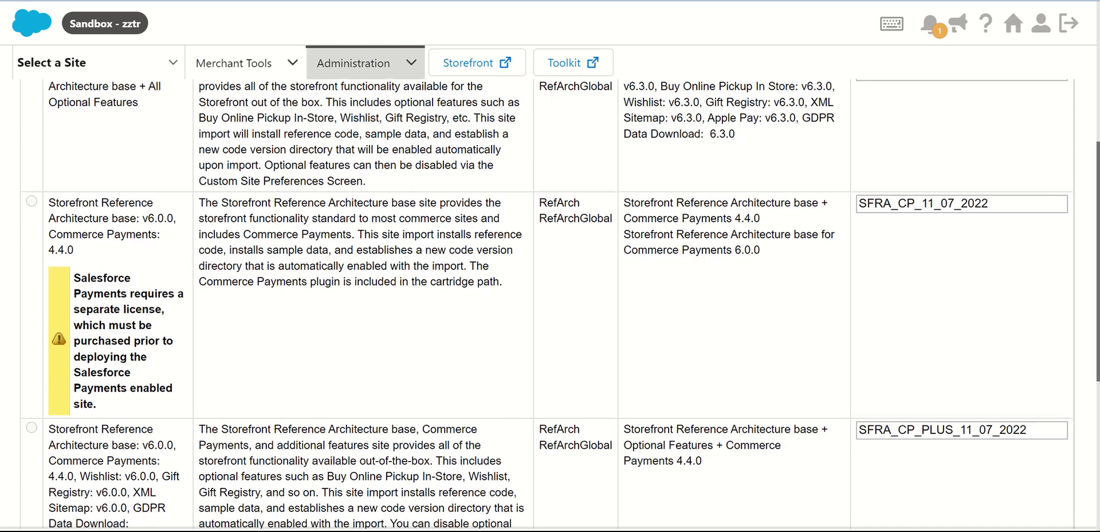
pyautogui.scroll(-5, 1039, 460)
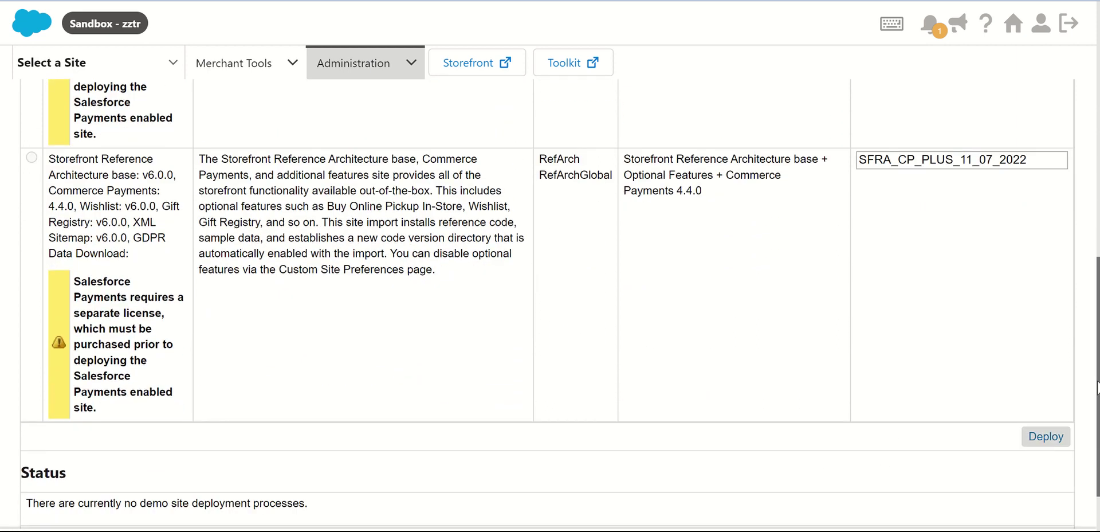
pyautogui.scroll(-2, 550, 303)
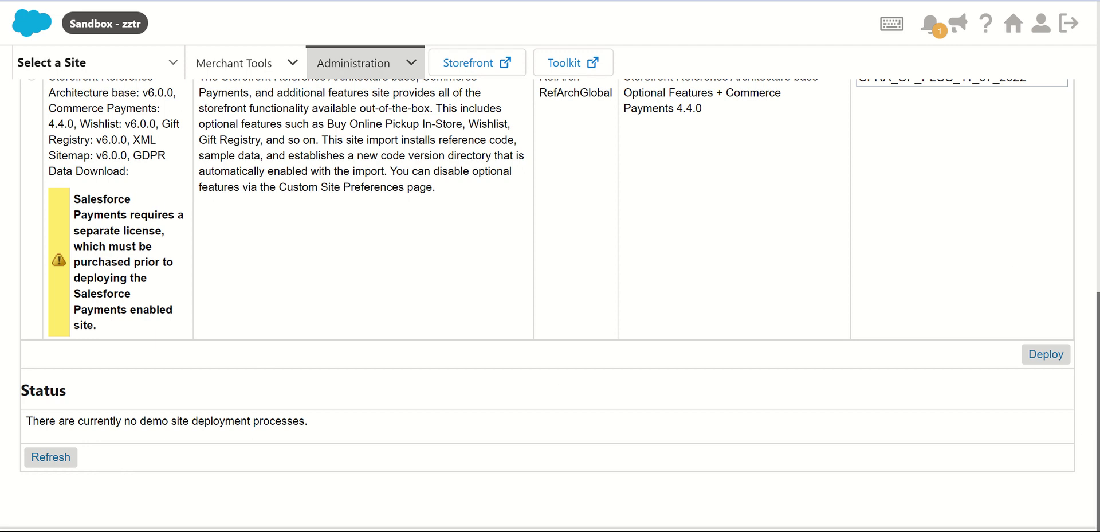
pyautogui.scroll(10, 547, 304)
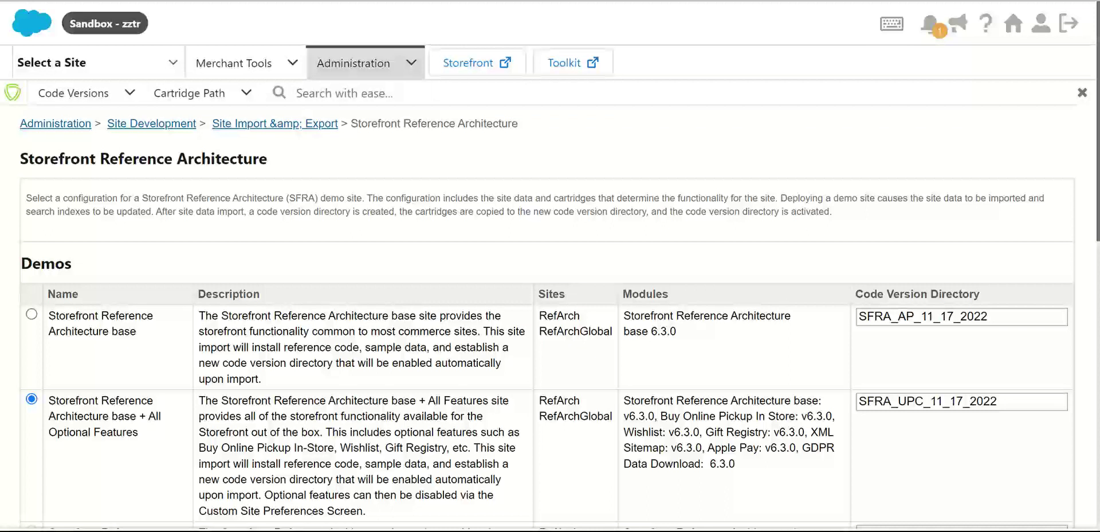
pyautogui.scroll(-10, 547, 304)
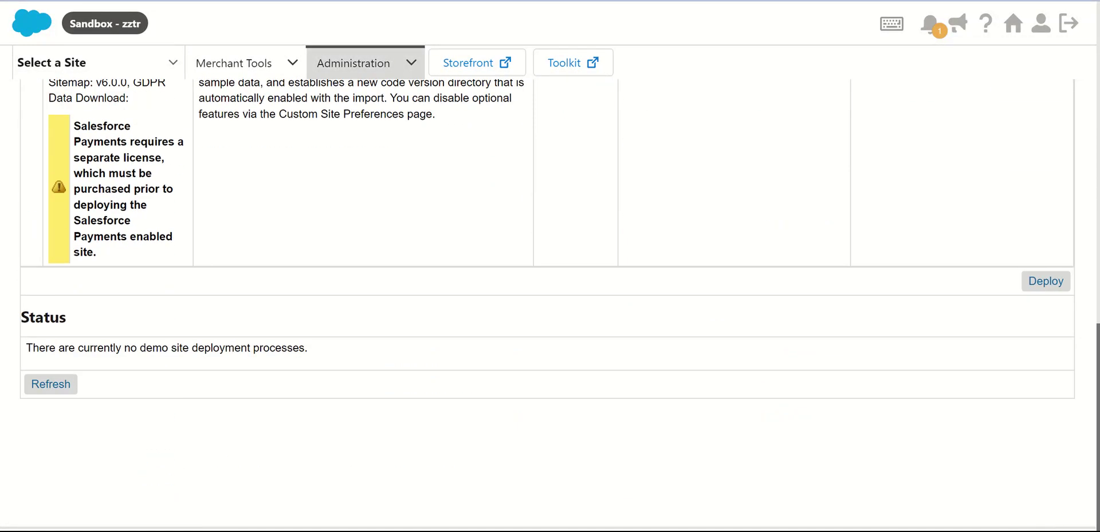
pyautogui.scroll(10, 546, 303)
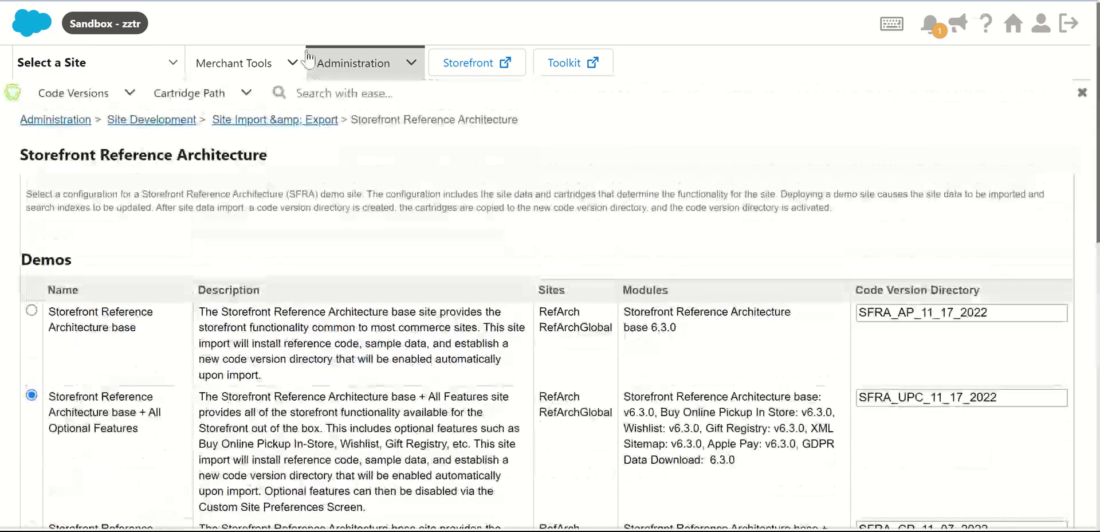
# Switch to the RefArch site and look over its Administration and Merchant Tools modules
pyautogui.click(174, 66)
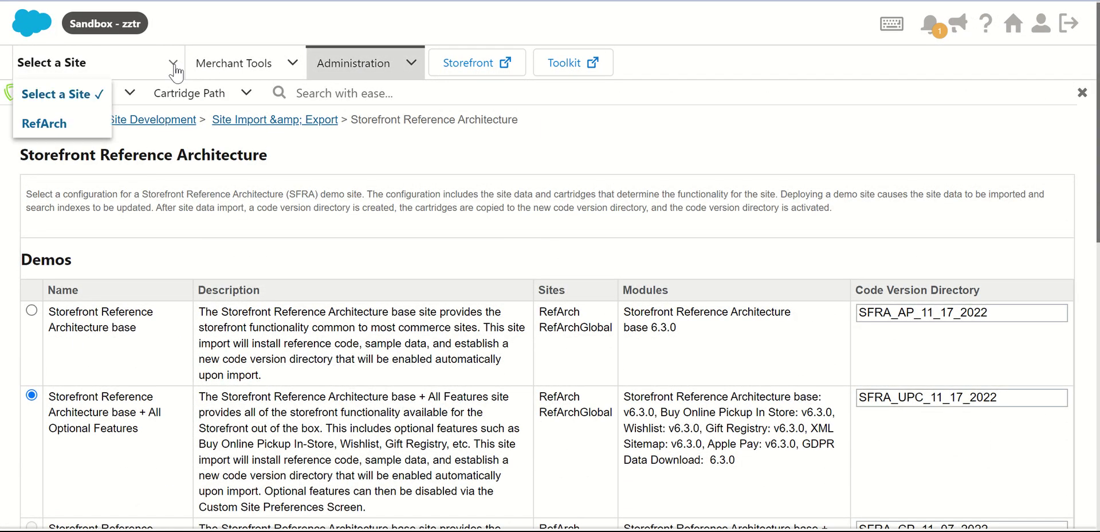
pyautogui.click(53, 127)
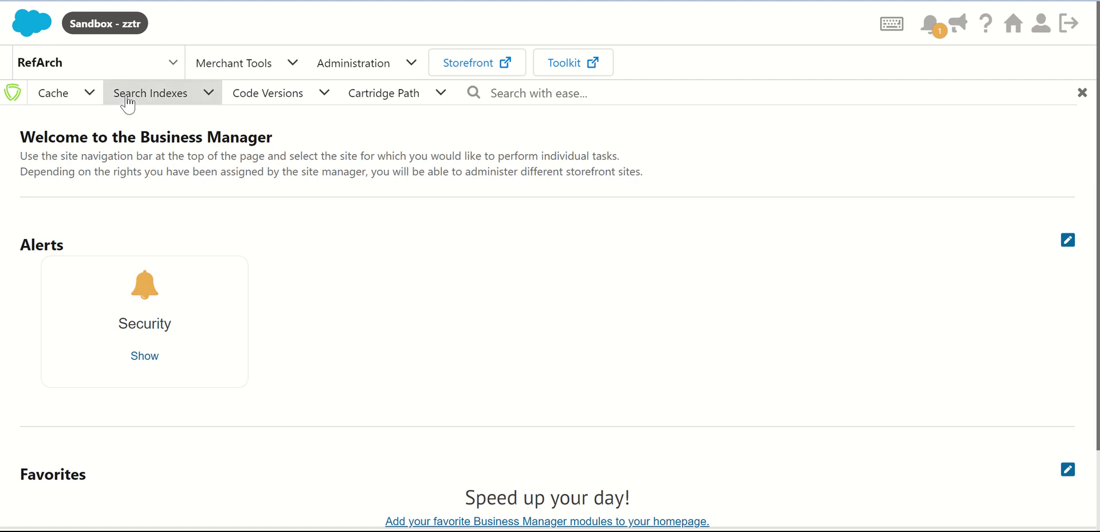
pyautogui.click(293, 67)
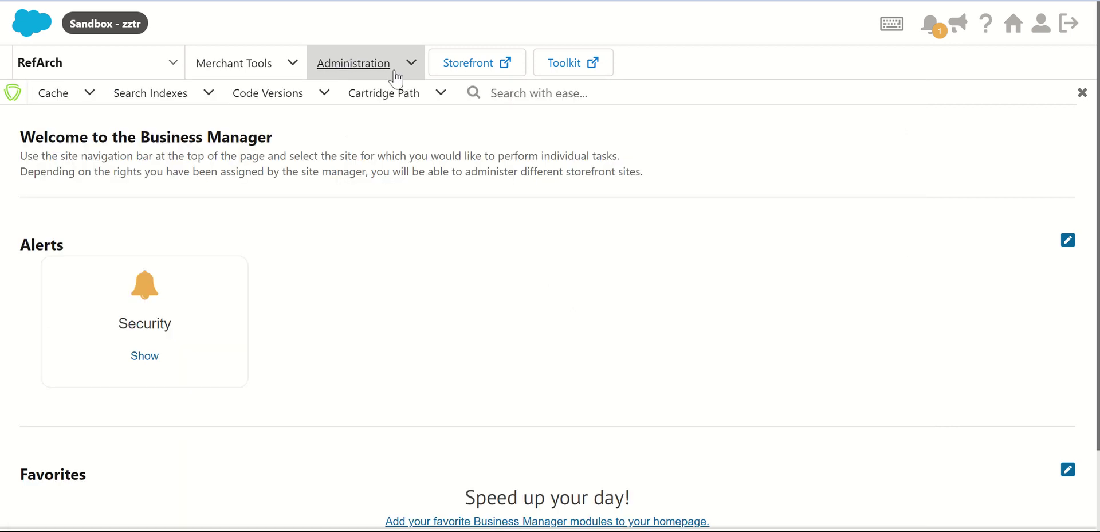
pyautogui.click(396, 76)
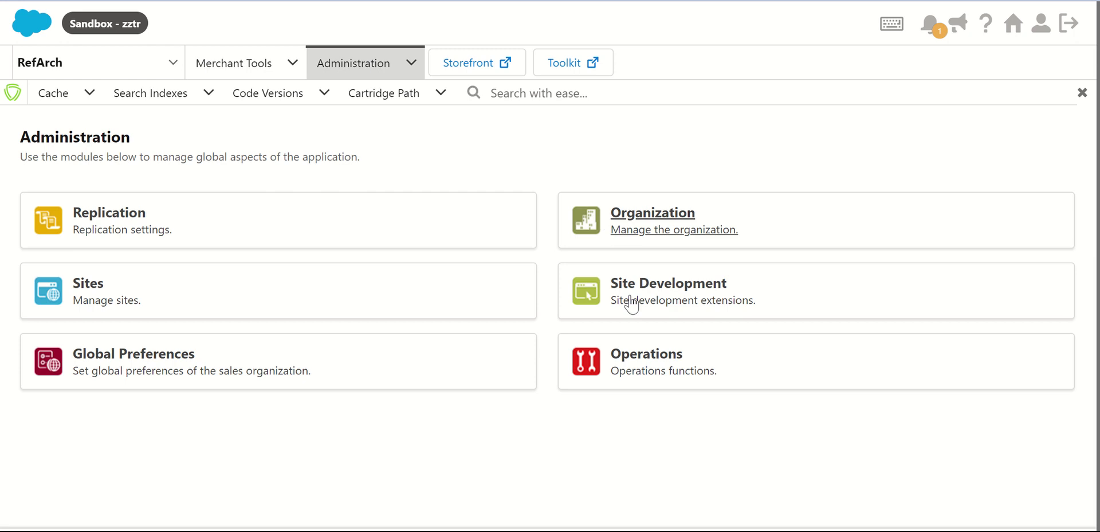
pyautogui.click(288, 74)
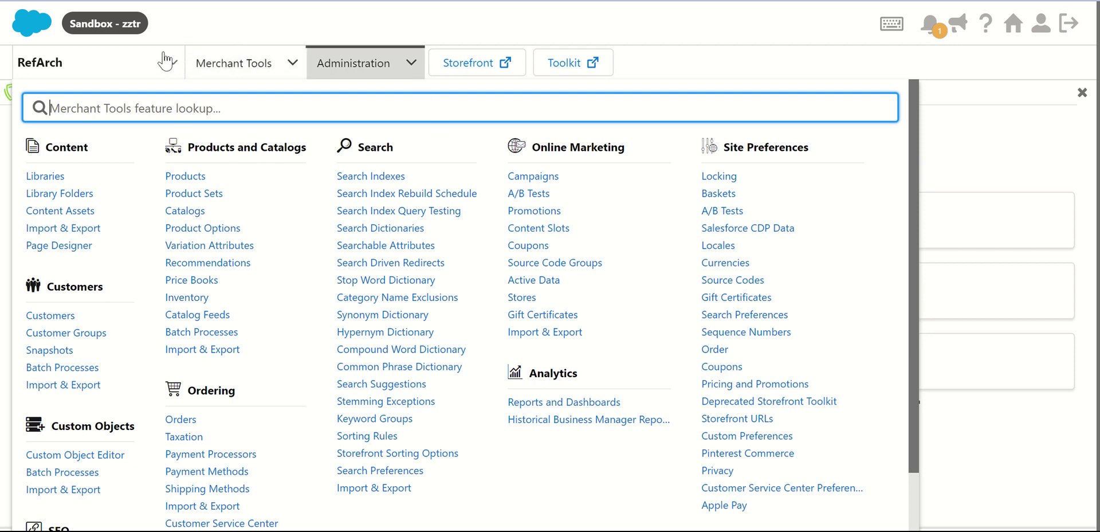
pyautogui.click(175, 26)
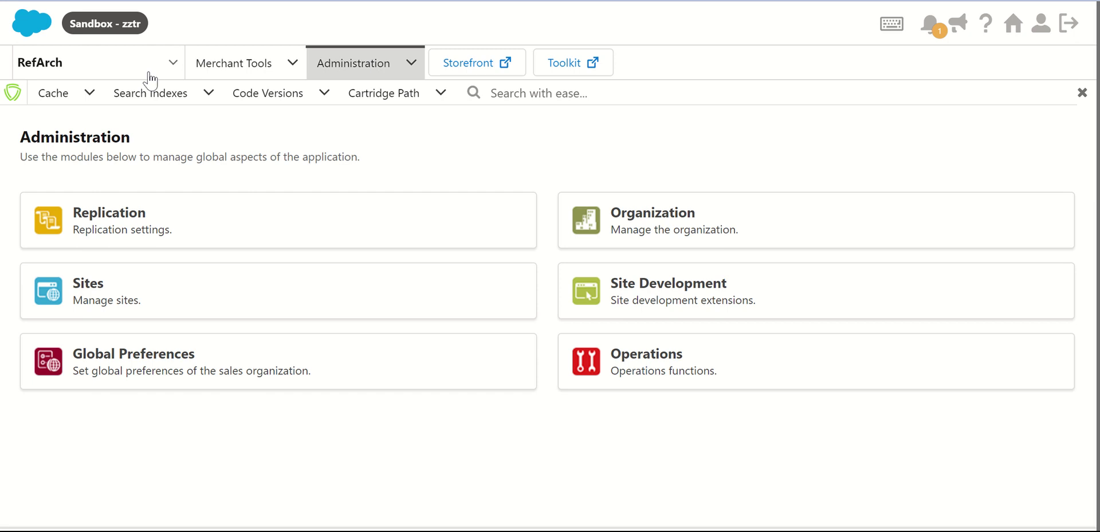
# Rebuild all of RefArch's search indexes, including the shared Availability Index
pyautogui.click(202, 96)
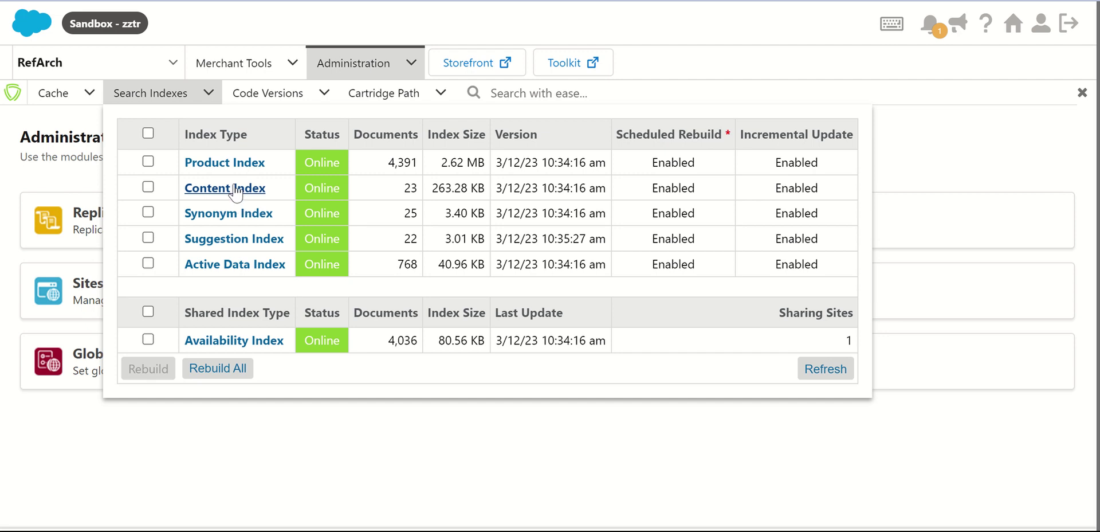
pyautogui.click(148, 134)
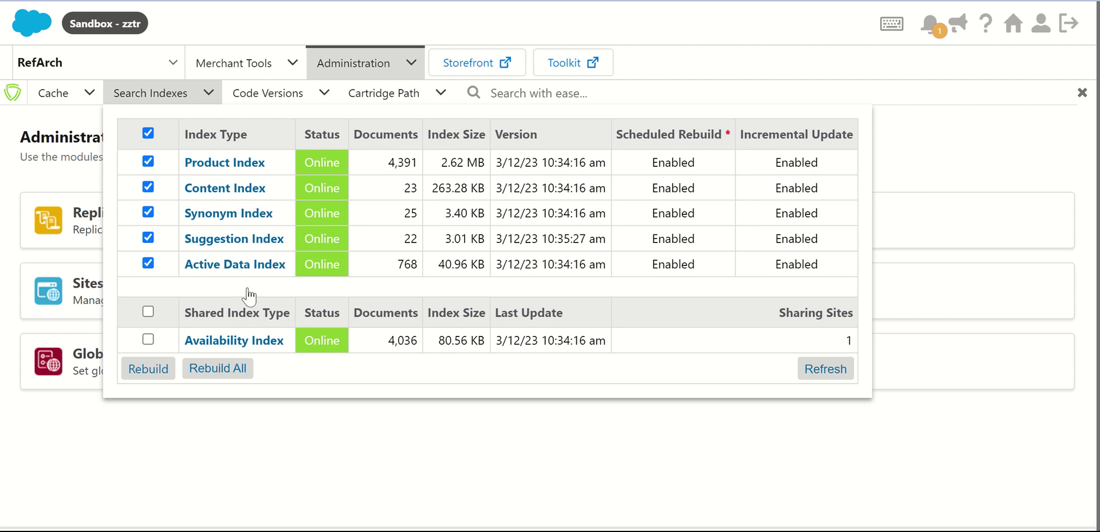
pyautogui.click(226, 366)
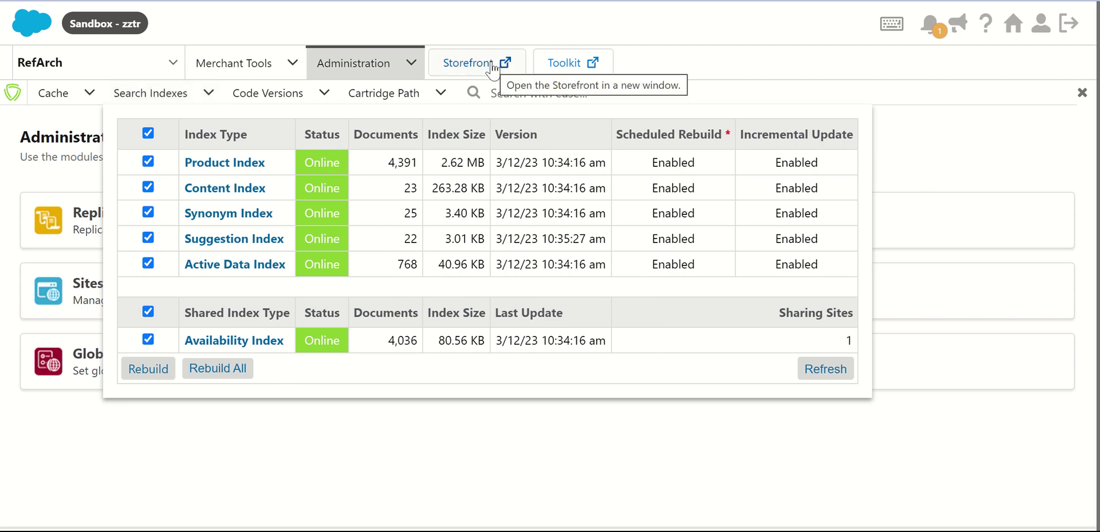
# Open the RefArch storefront with the Toolkit and go to the Outfits category under Womens Clothing
pyautogui.click(554, 72)
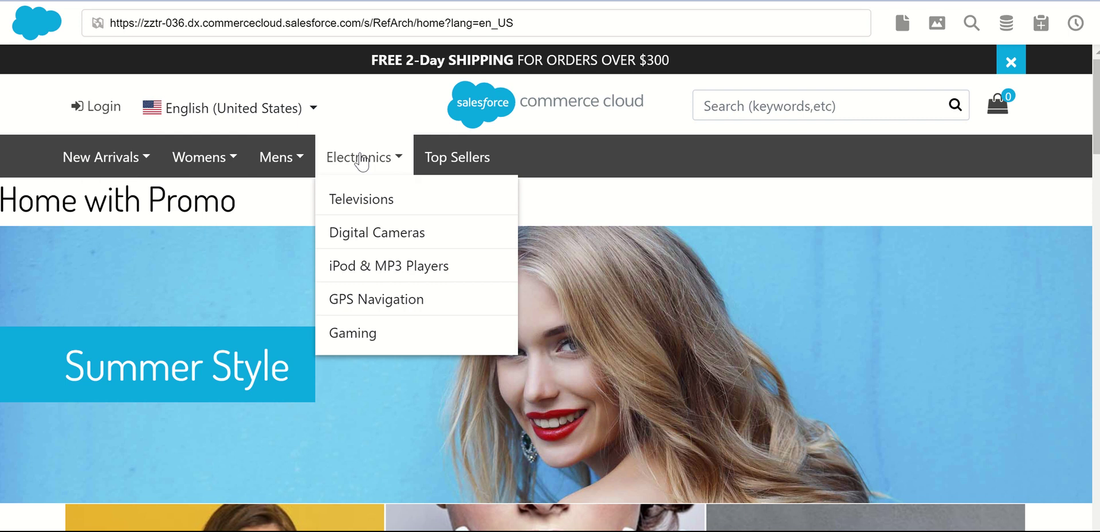
pyautogui.moveTo(90, 171)
pyautogui.moveTo(80, 155)
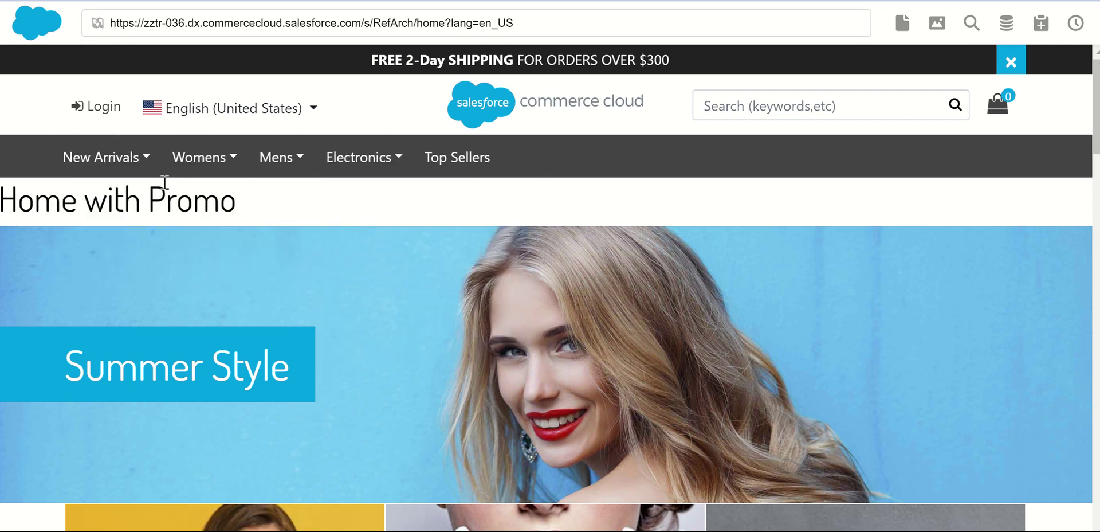
pyautogui.moveTo(209, 162)
pyautogui.moveTo(209, 212)
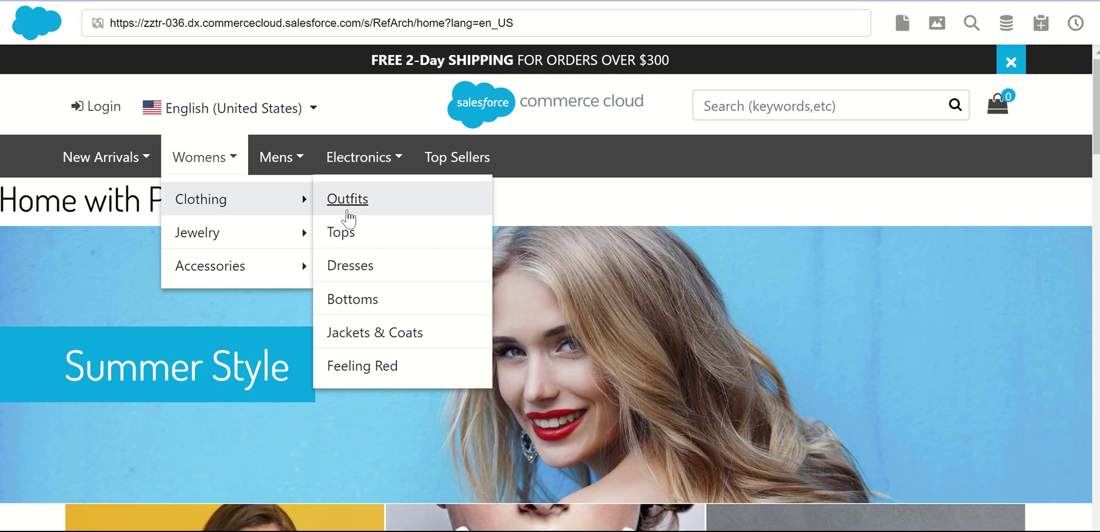
pyautogui.click(359, 209)
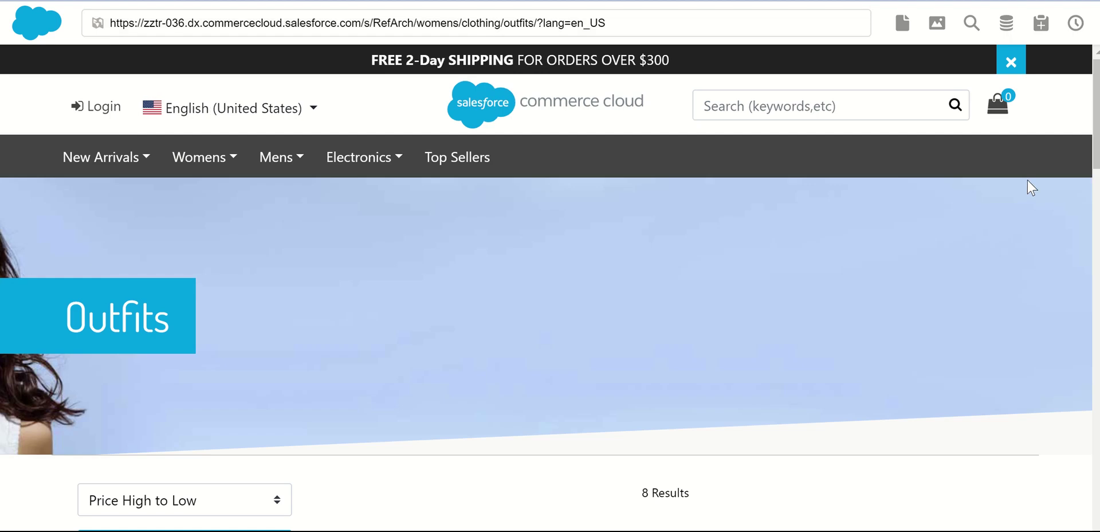
# Examine the category path in the Outfits page's storefront URL
pyautogui.moveTo(1095, 117); pyautogui.dragTo(1091, 34)
pyautogui.moveTo(103, 157)
pyautogui.moveTo(610, 23); pyautogui.dragTo(443, 26)
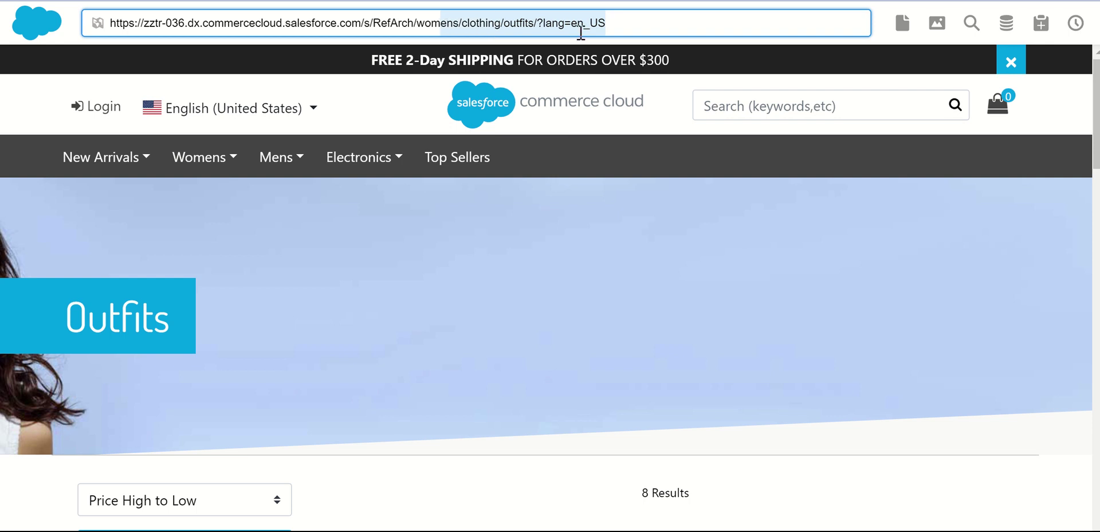
pyautogui.click(614, 23)
pyautogui.moveTo(614, 23); pyautogui.dragTo(497, 12)
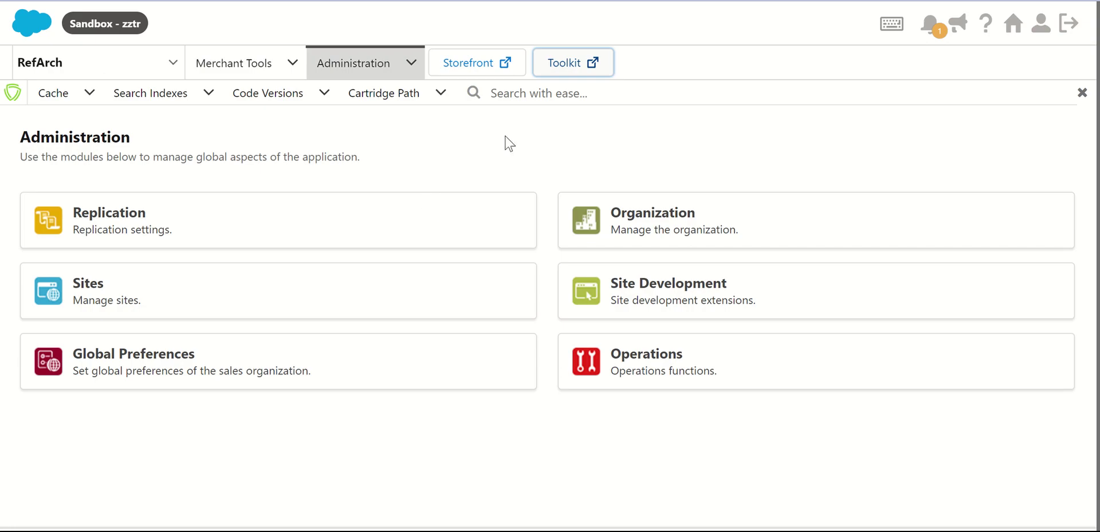
# Disable the new rule-based storefront URLs in RefArch's Storefront URL preferences and reopen the storefront with the Toolkit
pyautogui.click(291, 64)
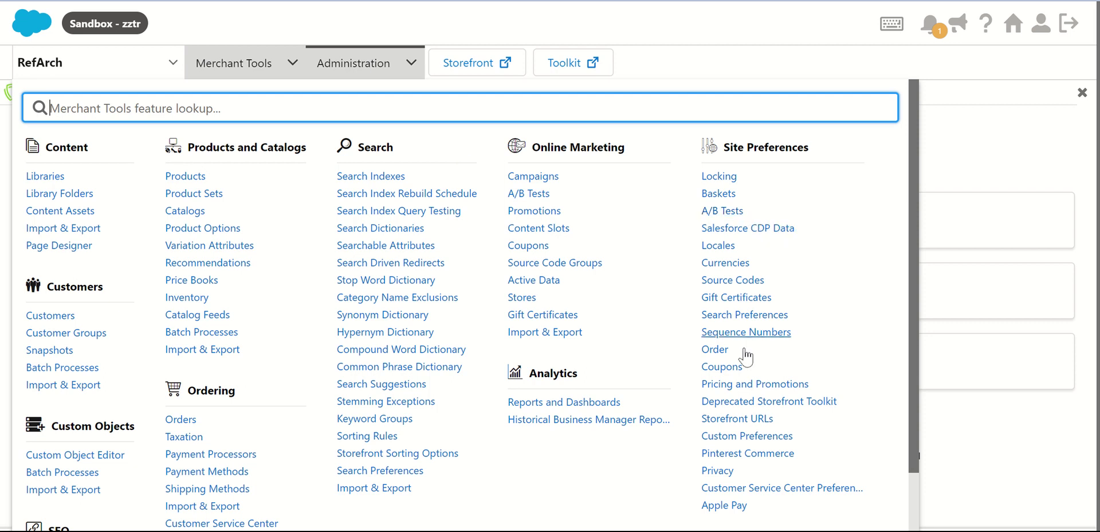
pyautogui.click(749, 421)
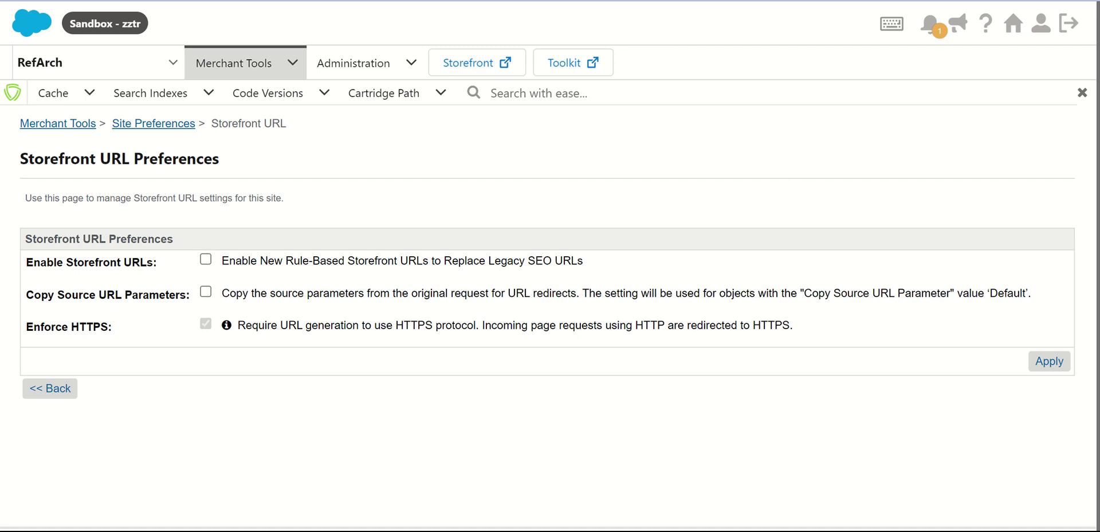
pyautogui.click(587, 63)
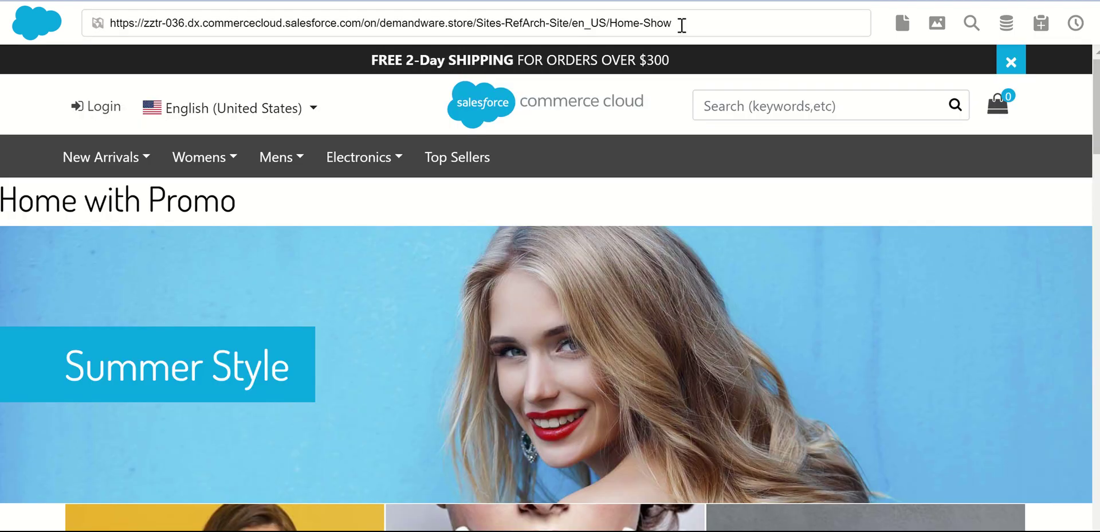
# Examine the Home-Show controller and action segment at the end of the storefront home page's URL
pyautogui.moveTo(681, 25); pyautogui.dragTo(611, 25)
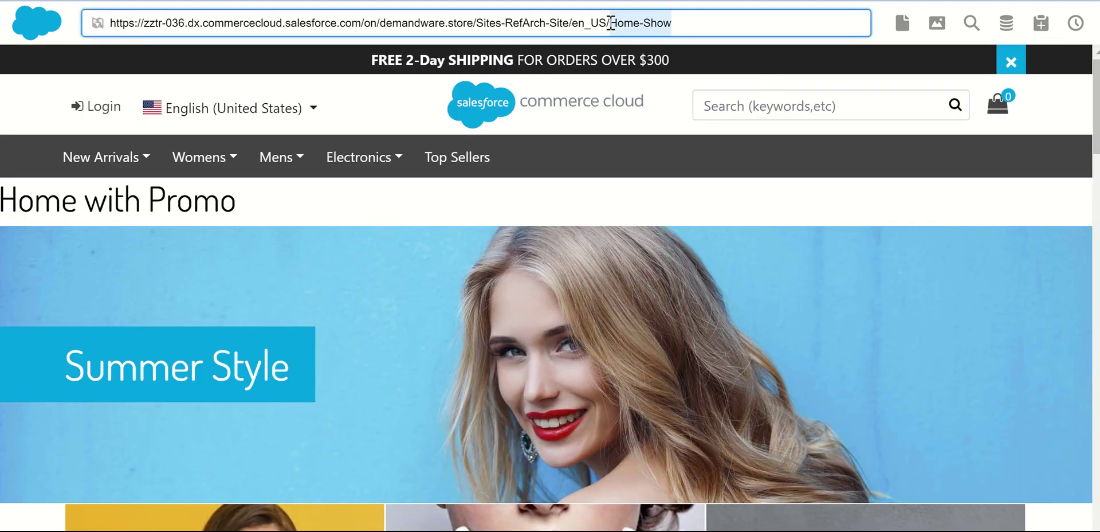
pyautogui.click(696, 28)
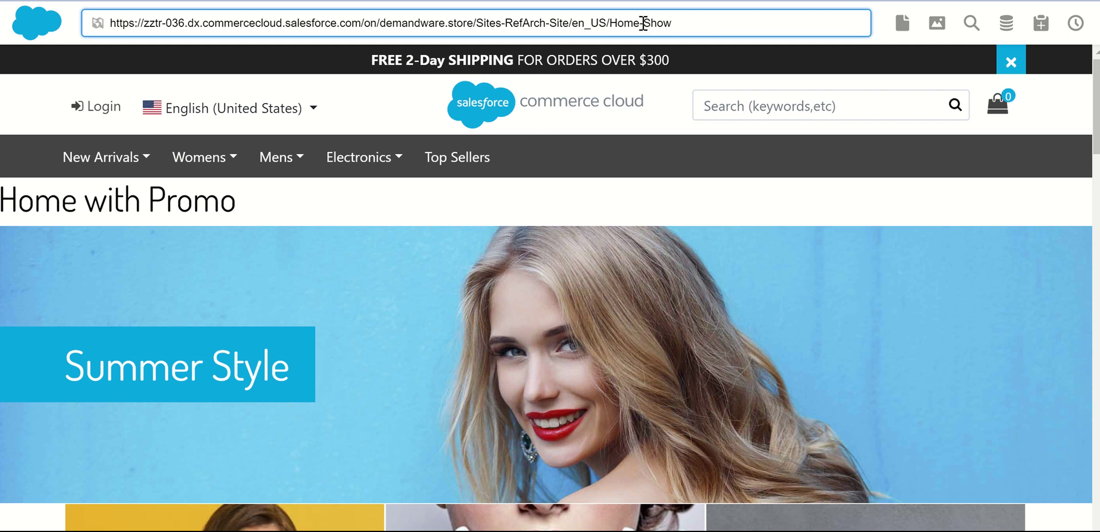
pyautogui.moveTo(643, 23)
pyautogui.mouseDown()
pyautogui.moveTo(610, 23)
pyautogui.moveTo(668, 23)
pyautogui.moveTo(648, 21)
pyautogui.mouseUp()
pyautogui.click(675, 24)
pyautogui.moveTo(676, 24); pyautogui.dragTo(647, 25)
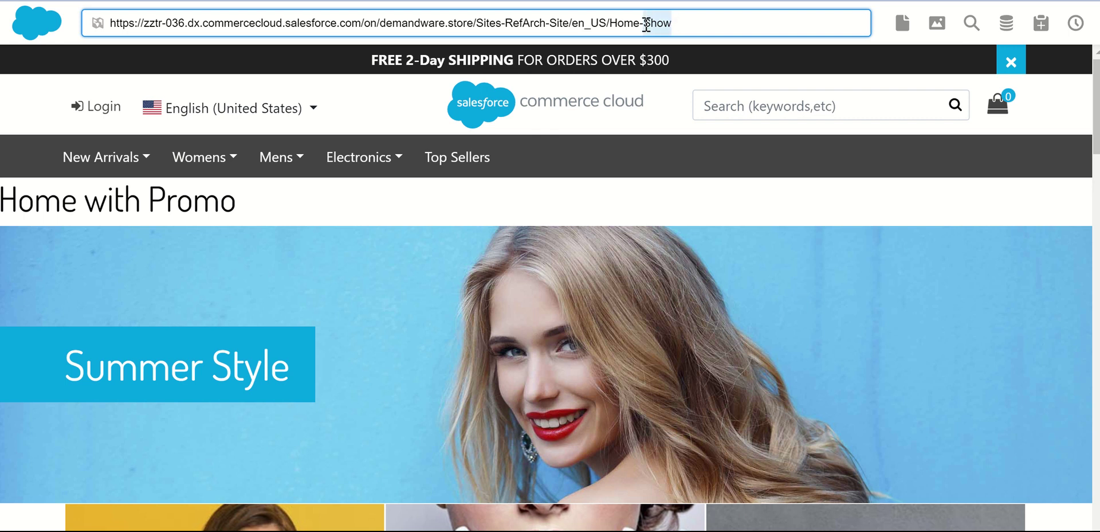
pyautogui.click(683, 23)
pyautogui.moveTo(674, 23); pyautogui.dragTo(610, 23)
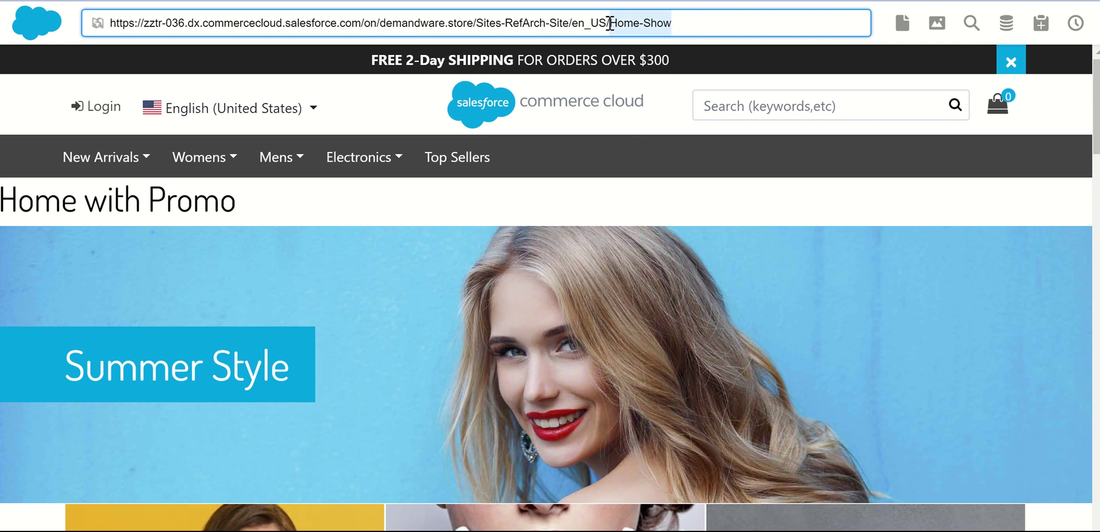
pyautogui.click(689, 31)
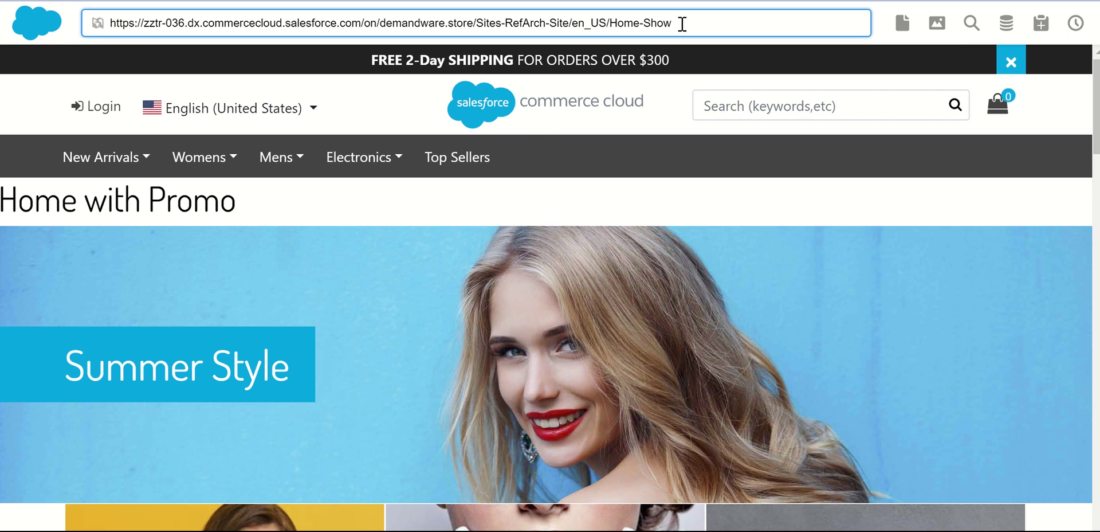
pyautogui.moveTo(682, 24); pyautogui.dragTo(610, 23)
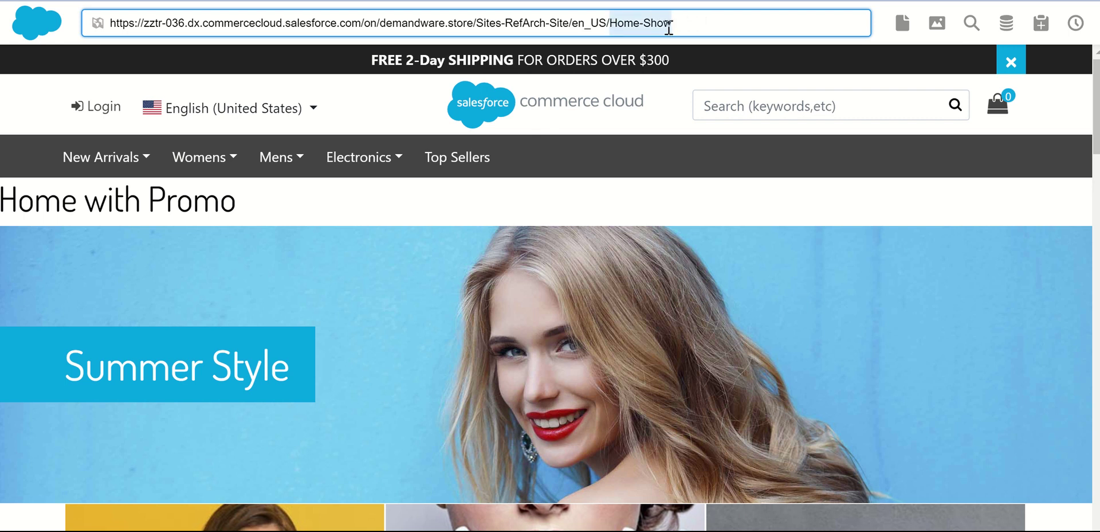